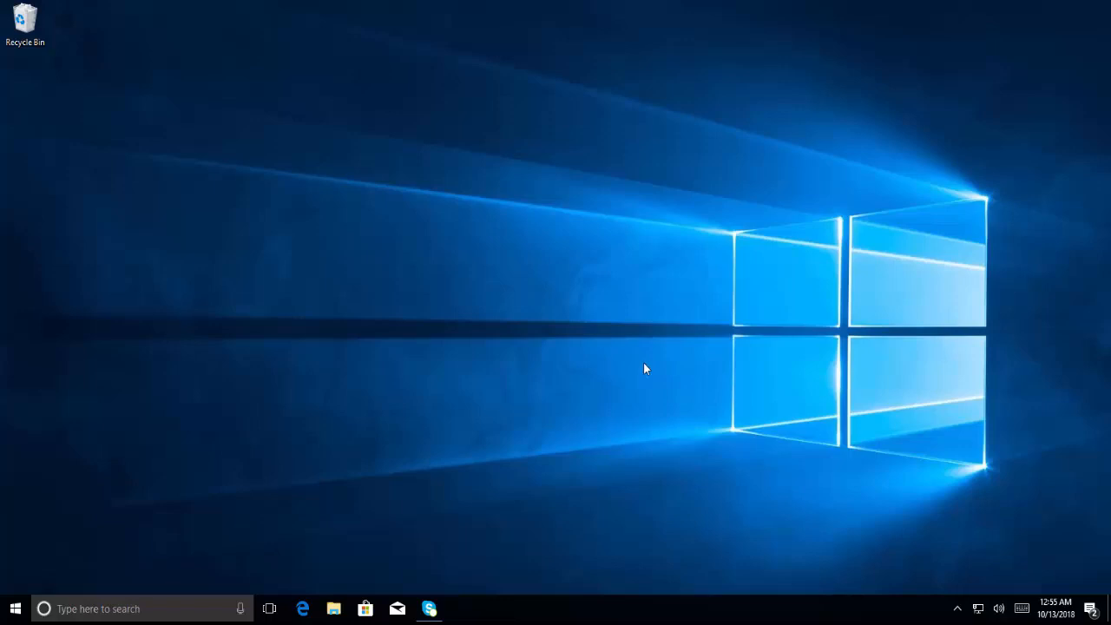
Unpin the Netflix (Microsoft Store) tile from Start and close the Start menu.
click(18, 609)
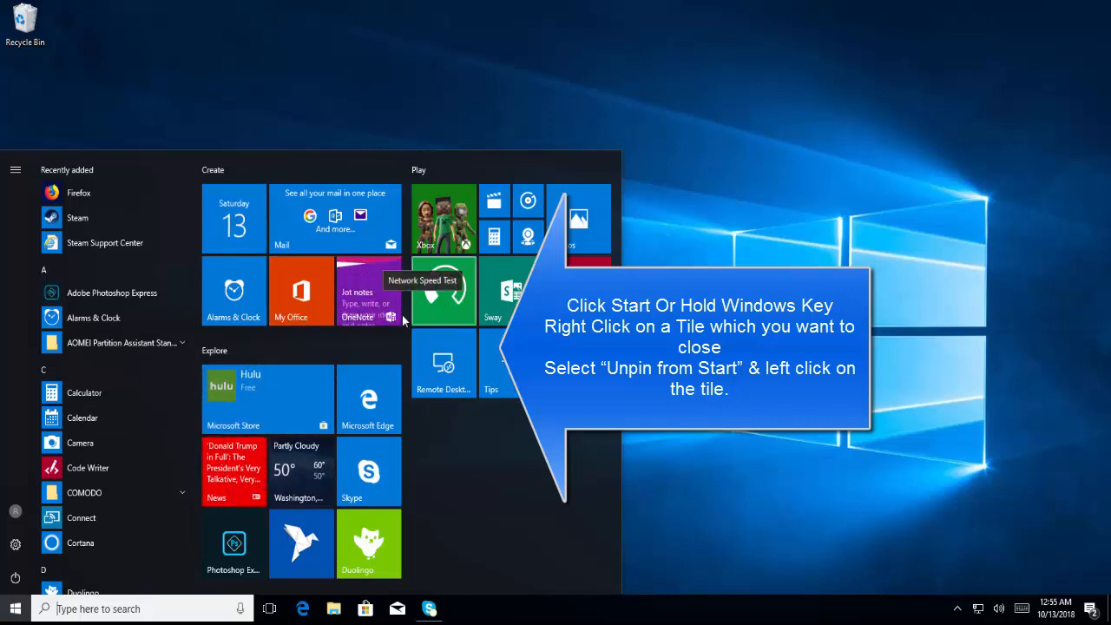
right_click(309, 383)
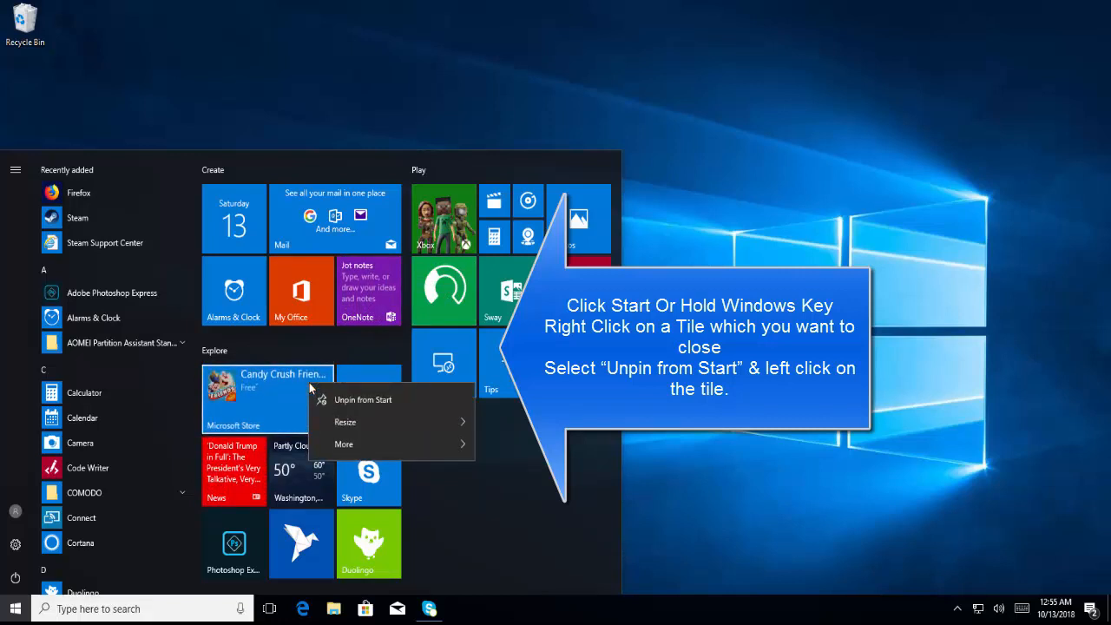
click(372, 400)
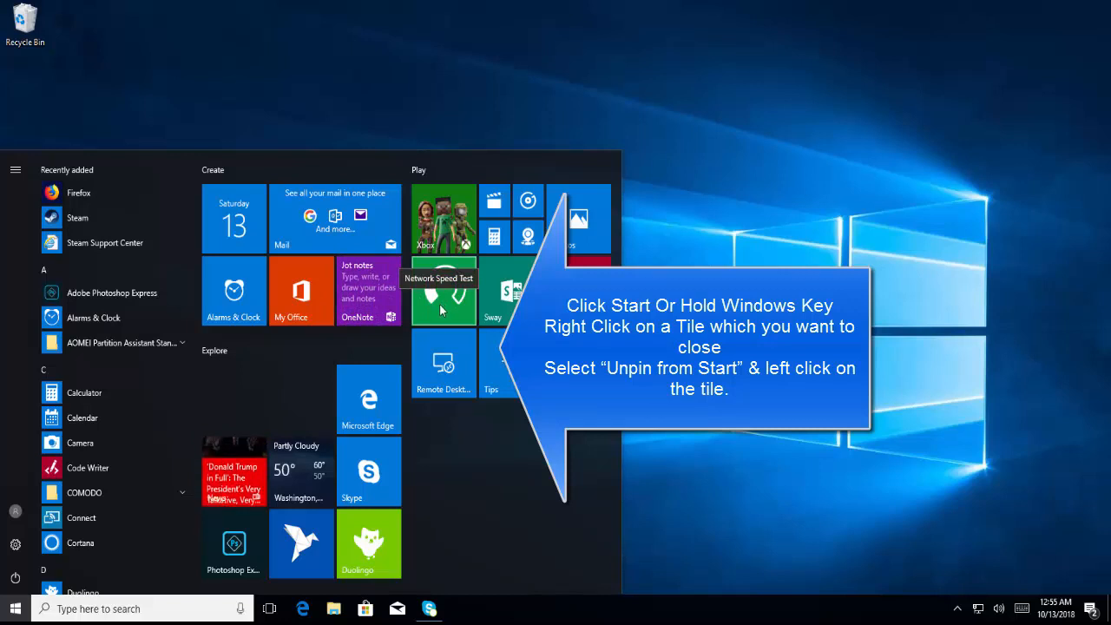
click(887, 425)
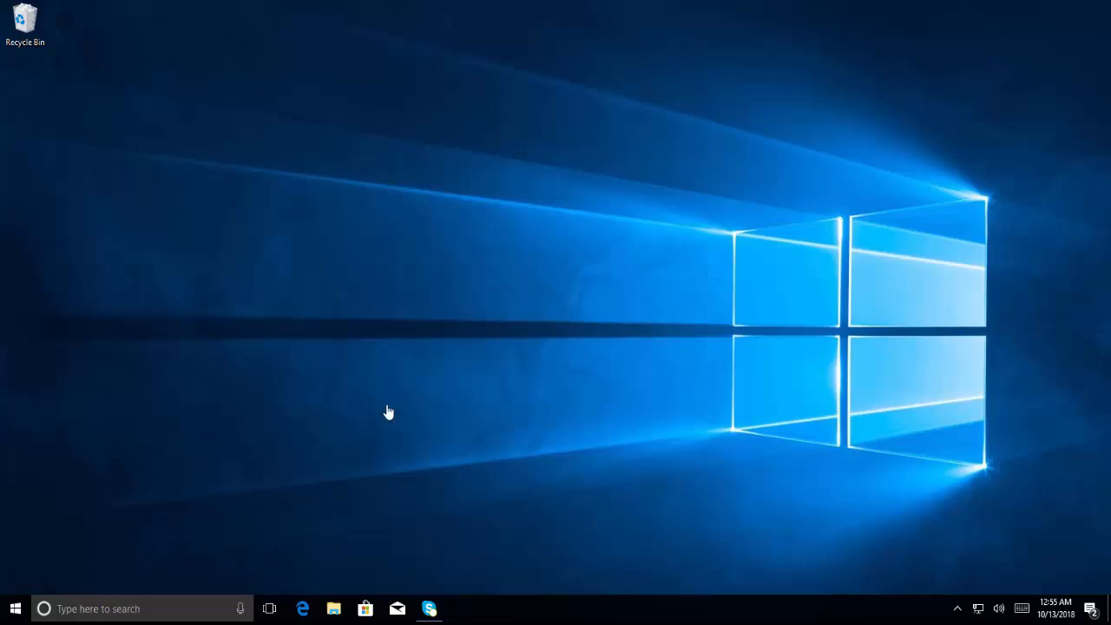
Reopen the Start menu so its tiles are showing.
click(20, 609)
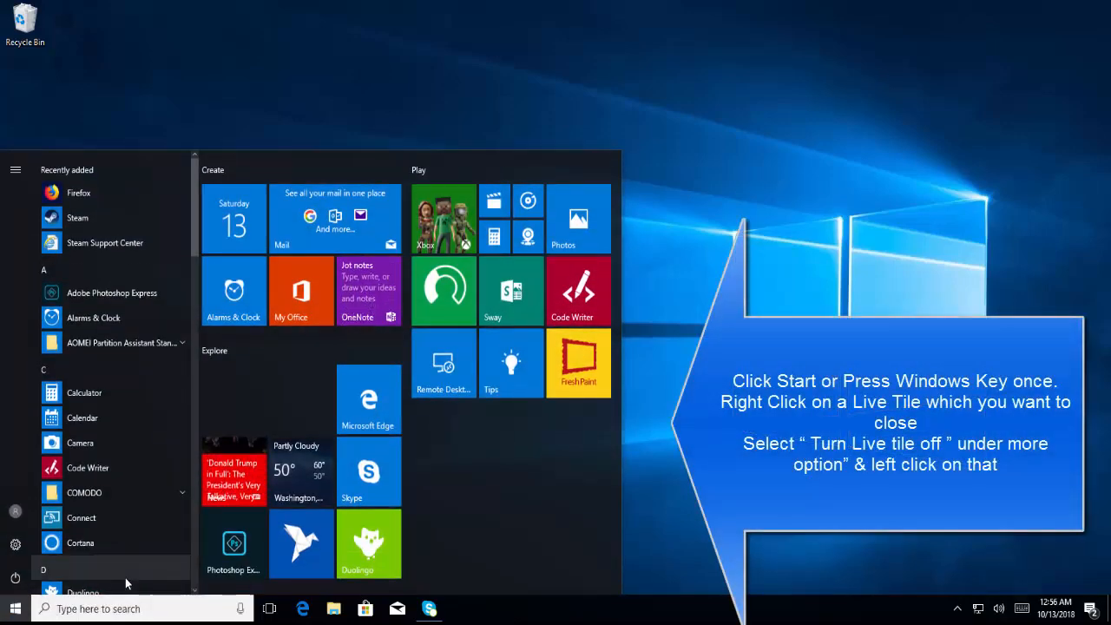
Turn the News live tile off via More, leaving a static News icon.
right_click(237, 472)
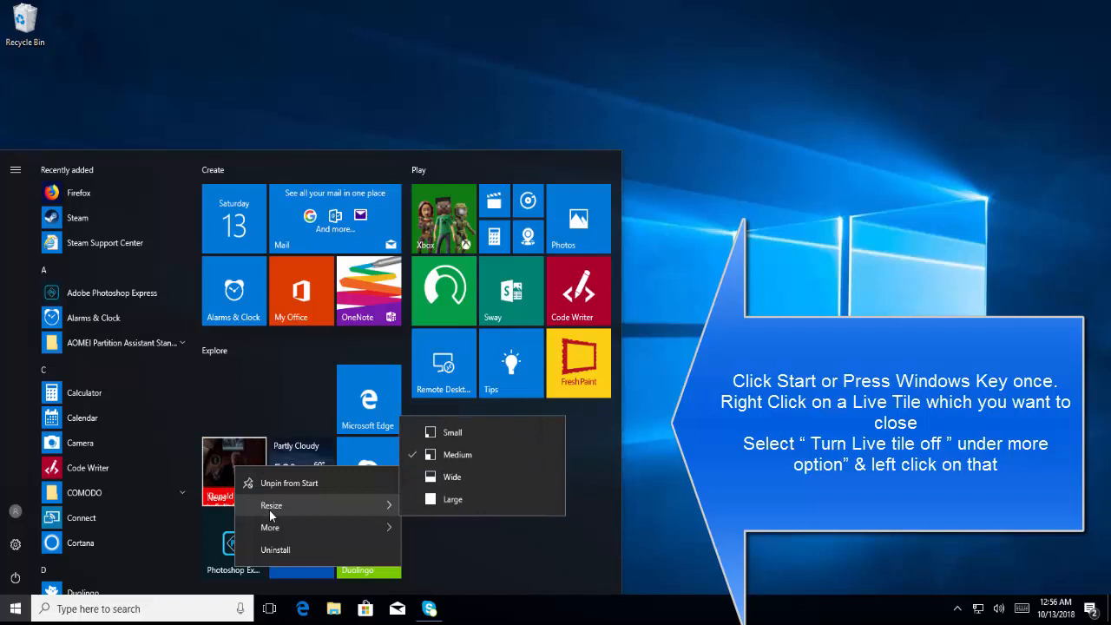
mouse_move(271, 527)
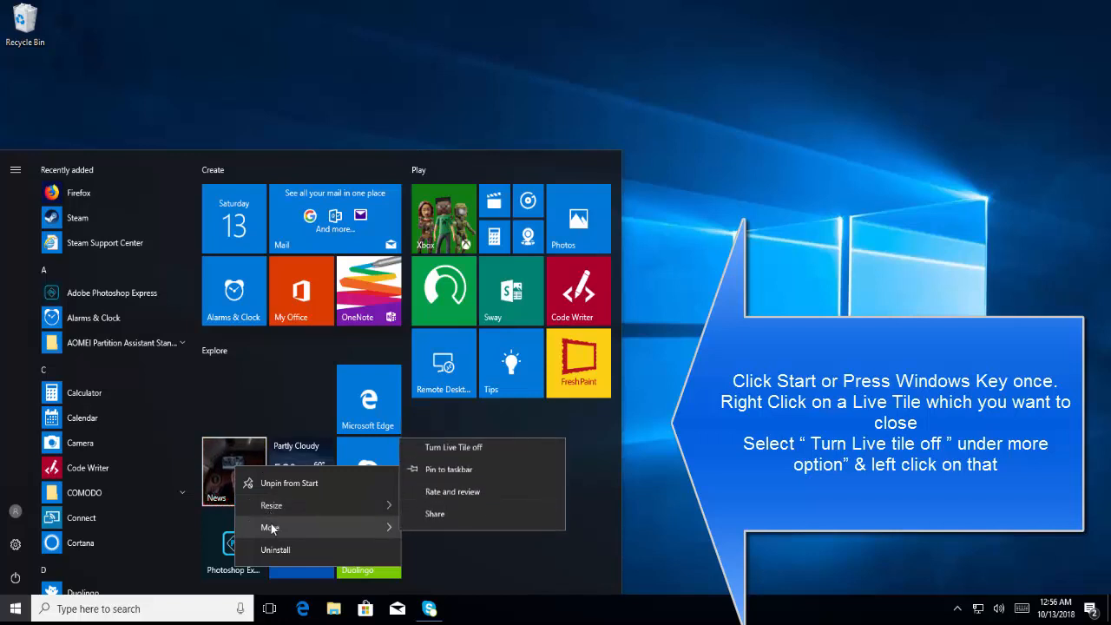
click(522, 455)
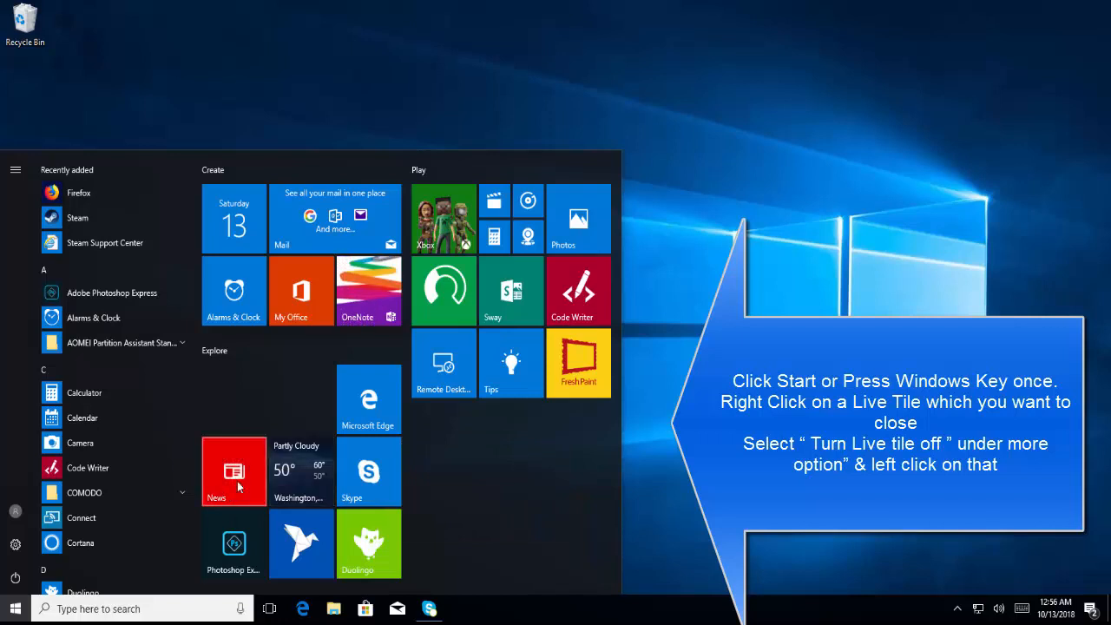